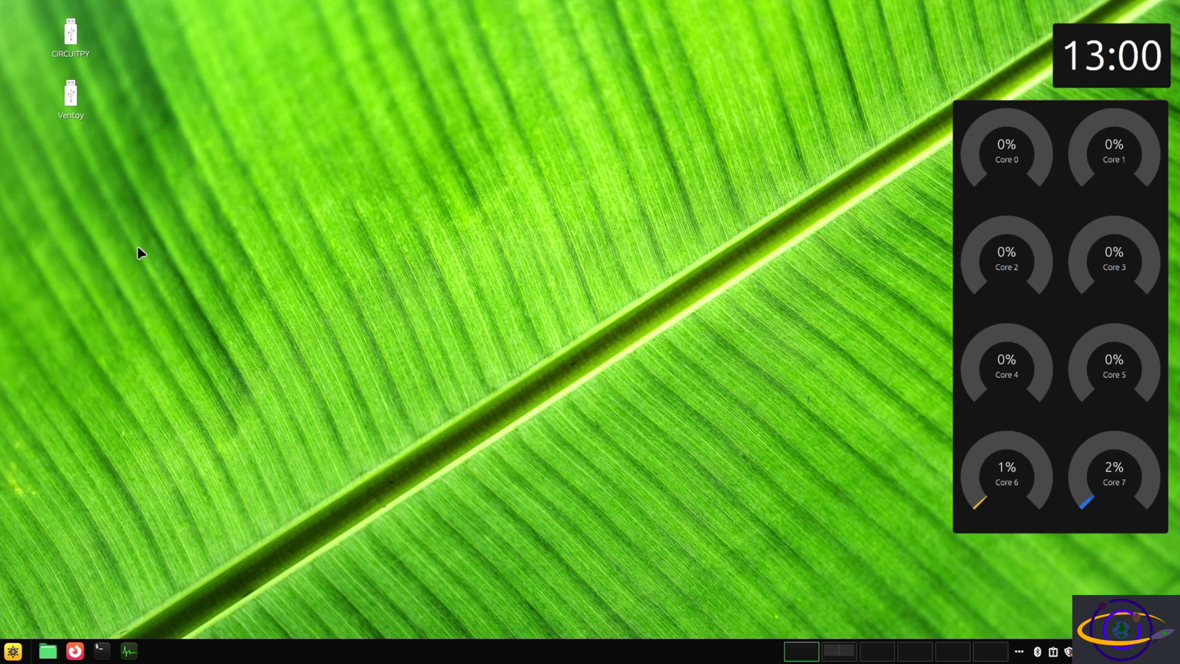
Step: Open the application menu and search 'dri' to list Driver Manager and Disks
{"action": "left_click", "coordinate": [13, 651]}
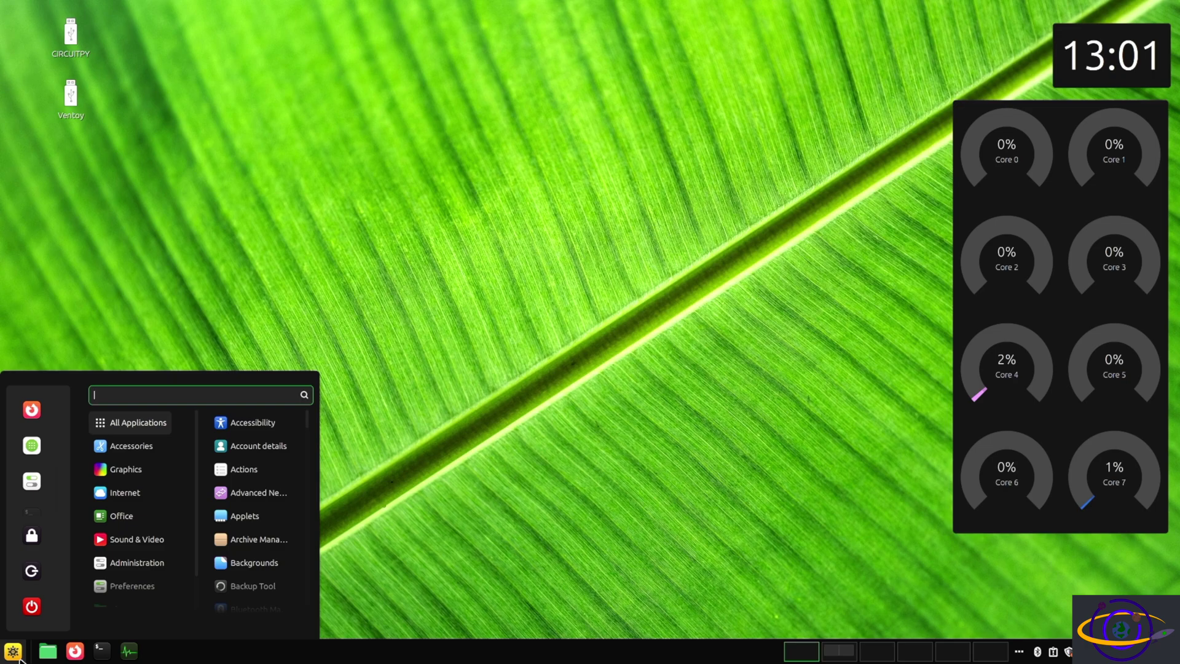
{"action": "mouse_move", "coordinate": [129, 464]}
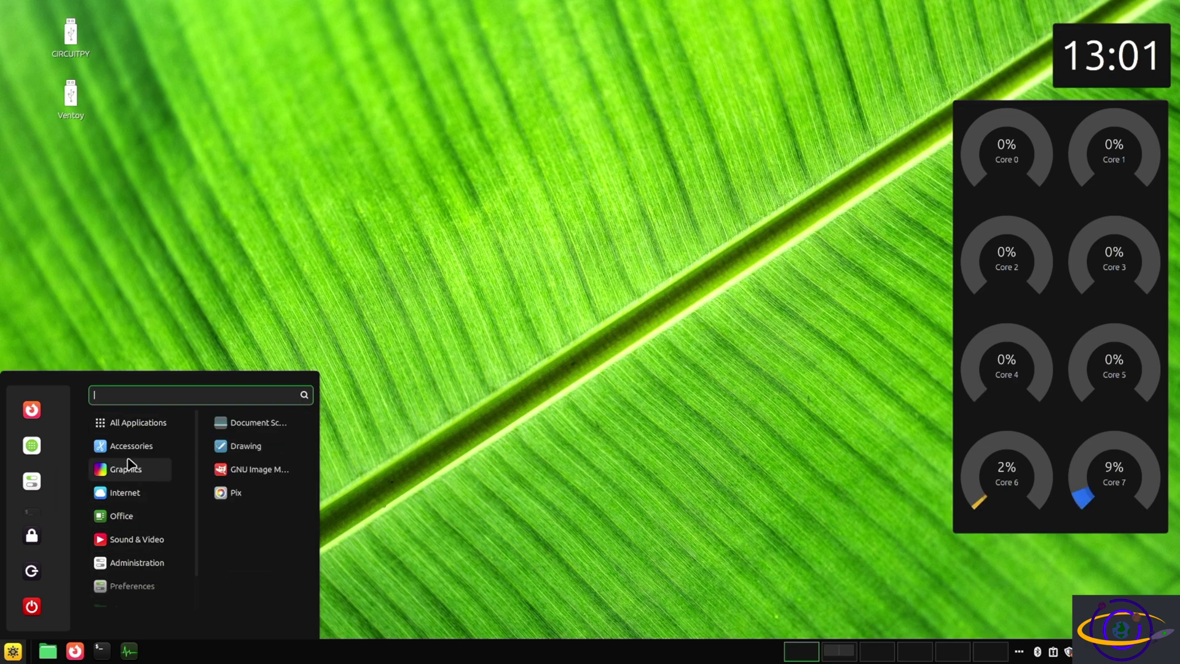
{"action": "mouse_move", "coordinate": [144, 521]}
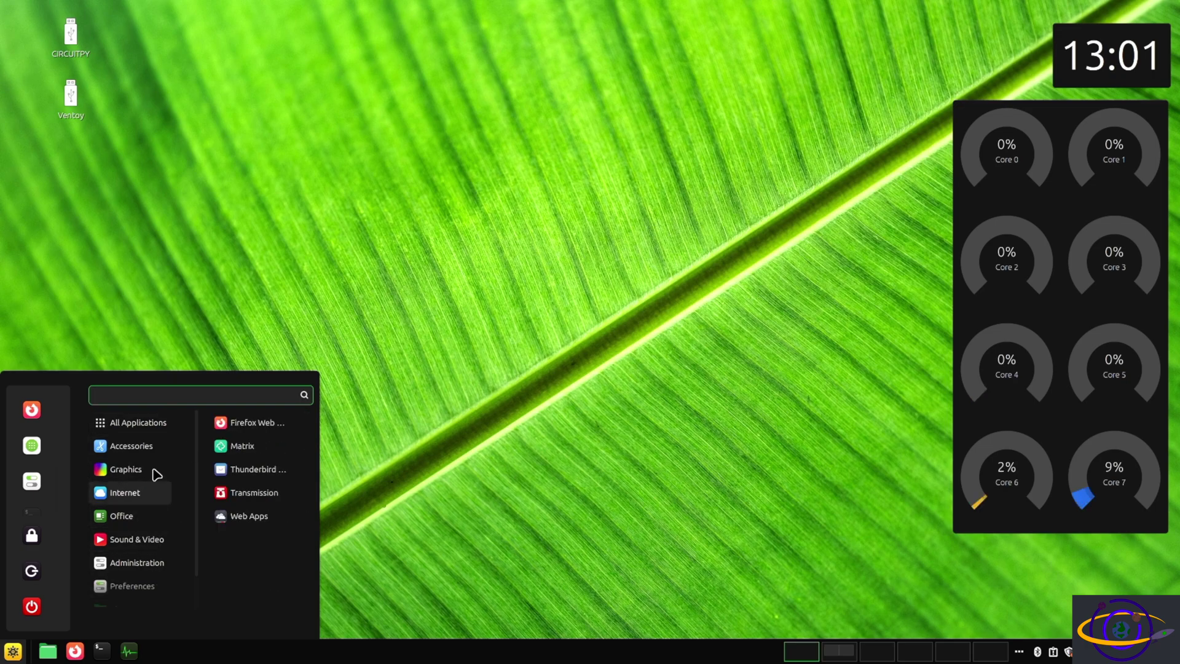
{"action": "type", "text": "dri"}
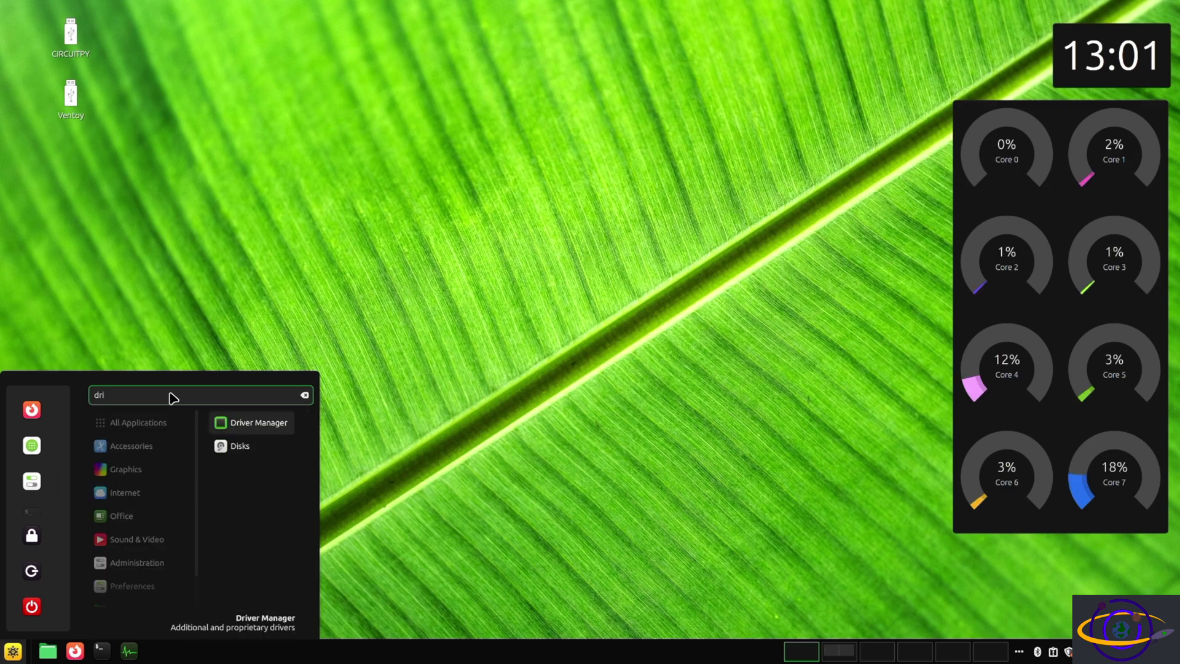
Step: Launch Driver Manager and select nvidia-driver-570 (recommended) for the GeForce GTX 1080
{"action": "left_click", "coordinate": [268, 425]}
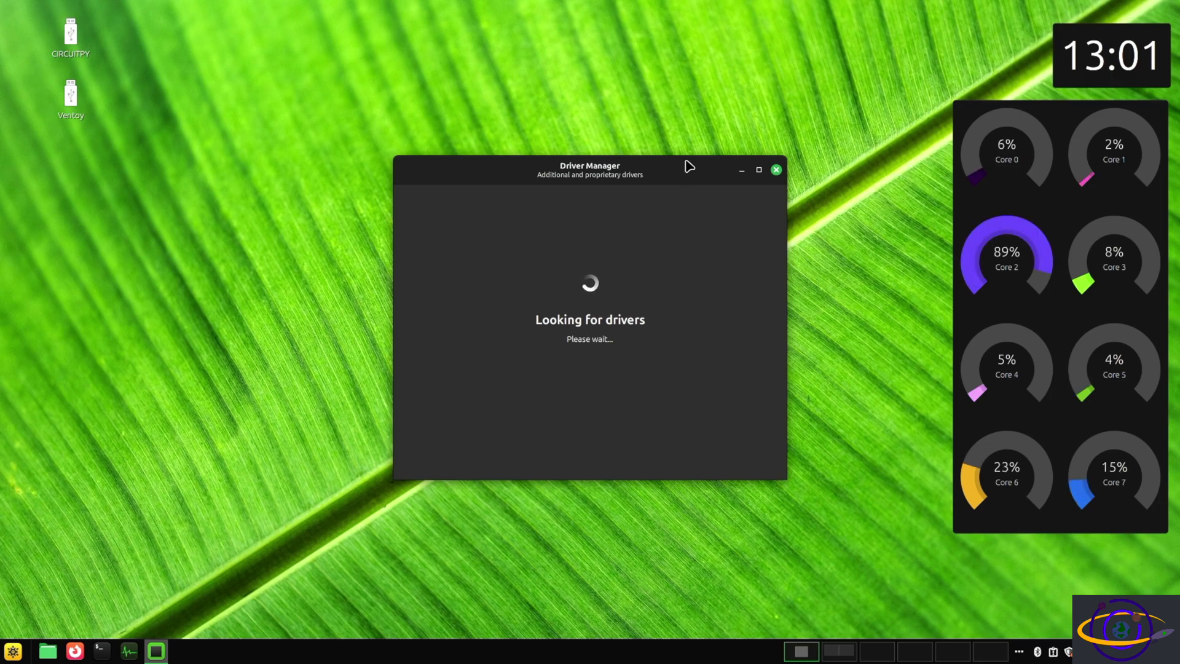
{"action": "left_click_drag", "start_coordinate": [689, 167], "coordinate": [574, 153]}
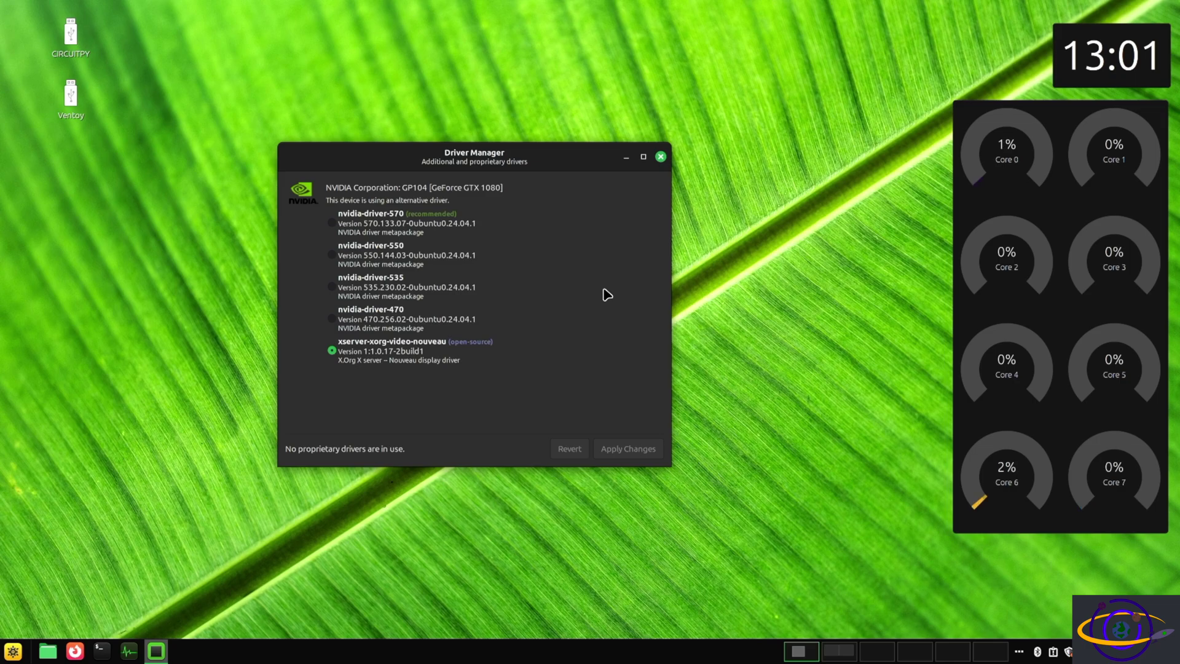
{"action": "left_click", "coordinate": [332, 225]}
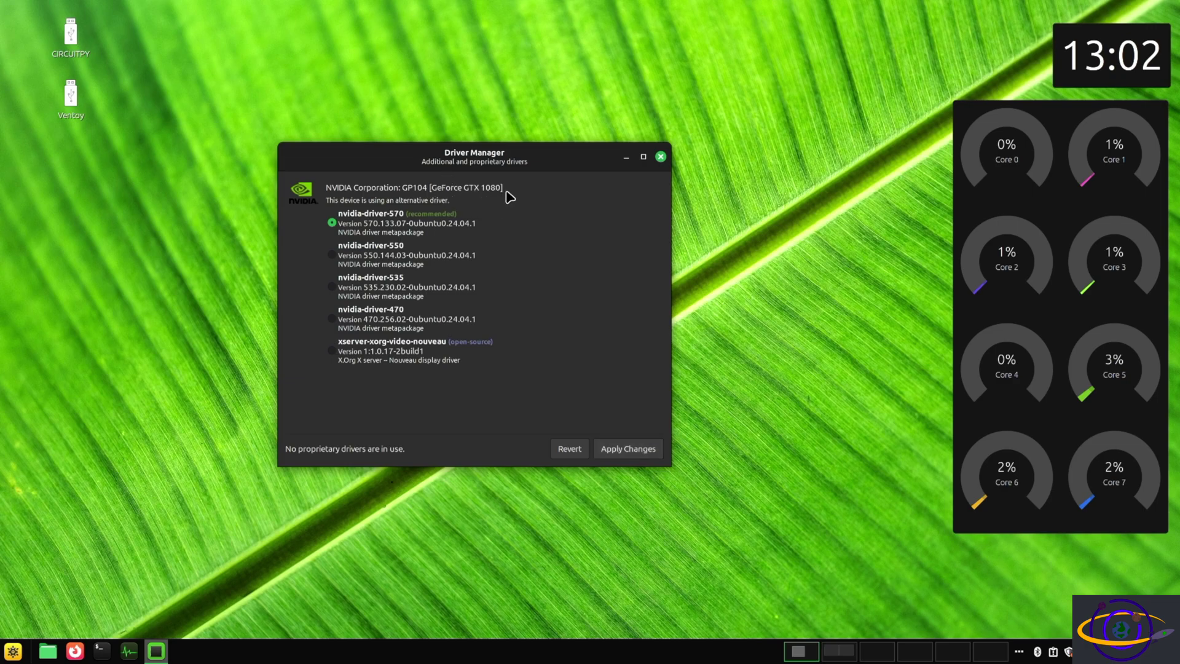
Step: Apply the nvidia-driver-570 change, authorising the install with the account password
{"action": "left_click", "coordinate": [643, 452]}
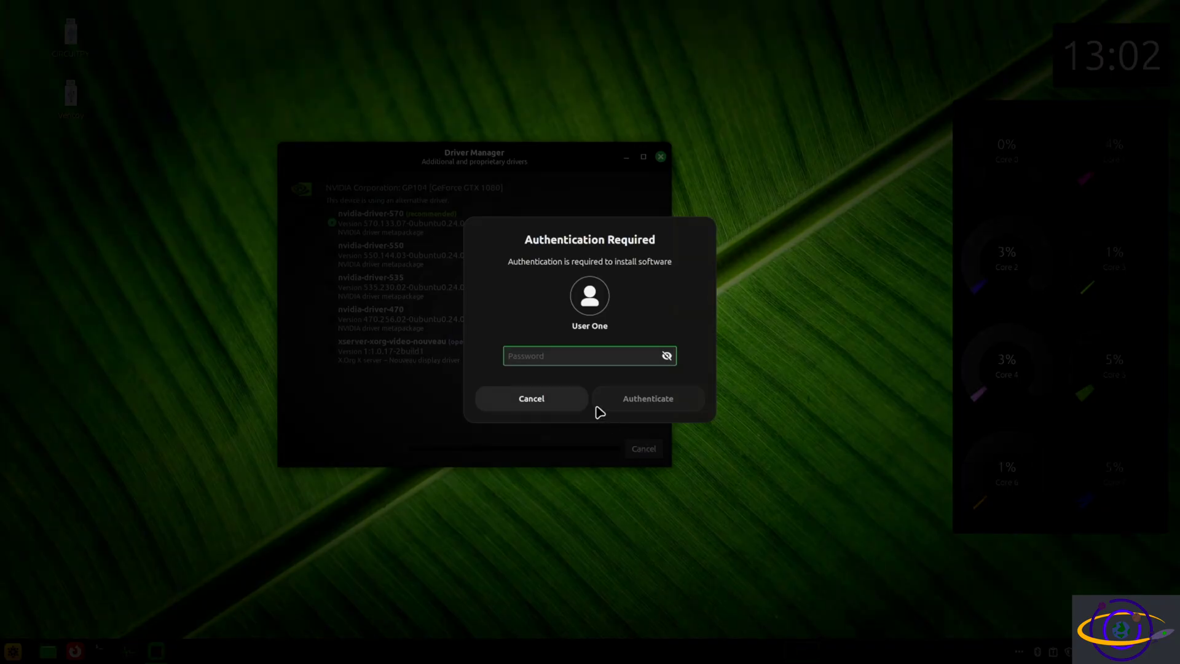
{"action": "type", "text": "•••••••••••"}
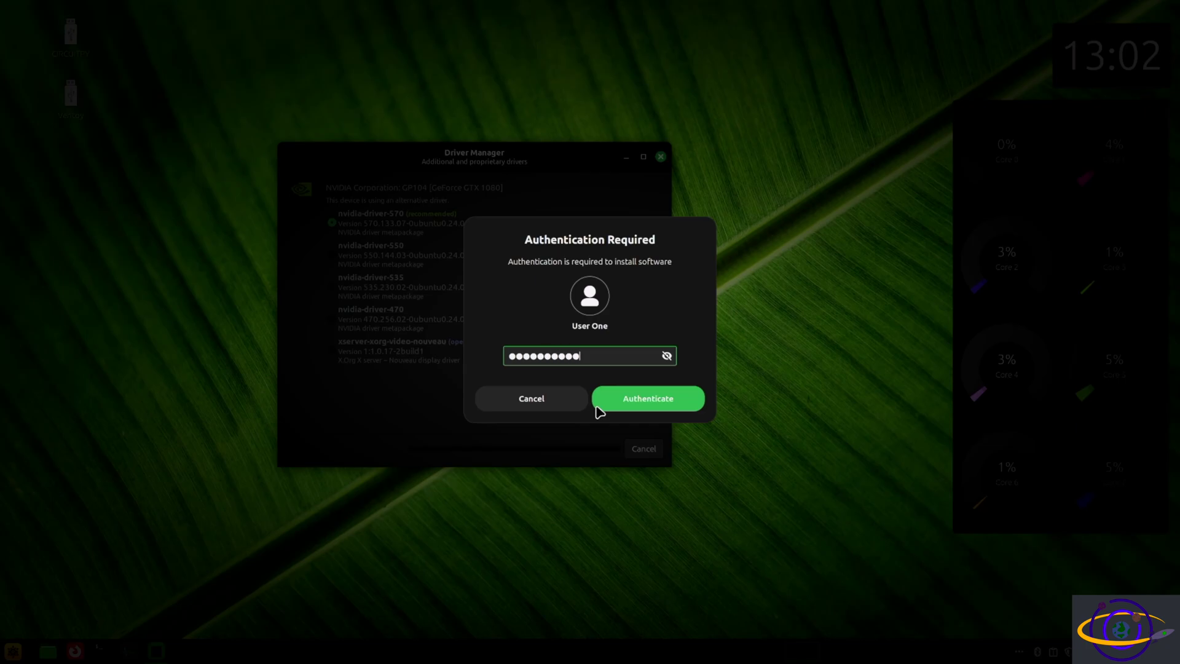
{"action": "key", "text": "Return"}
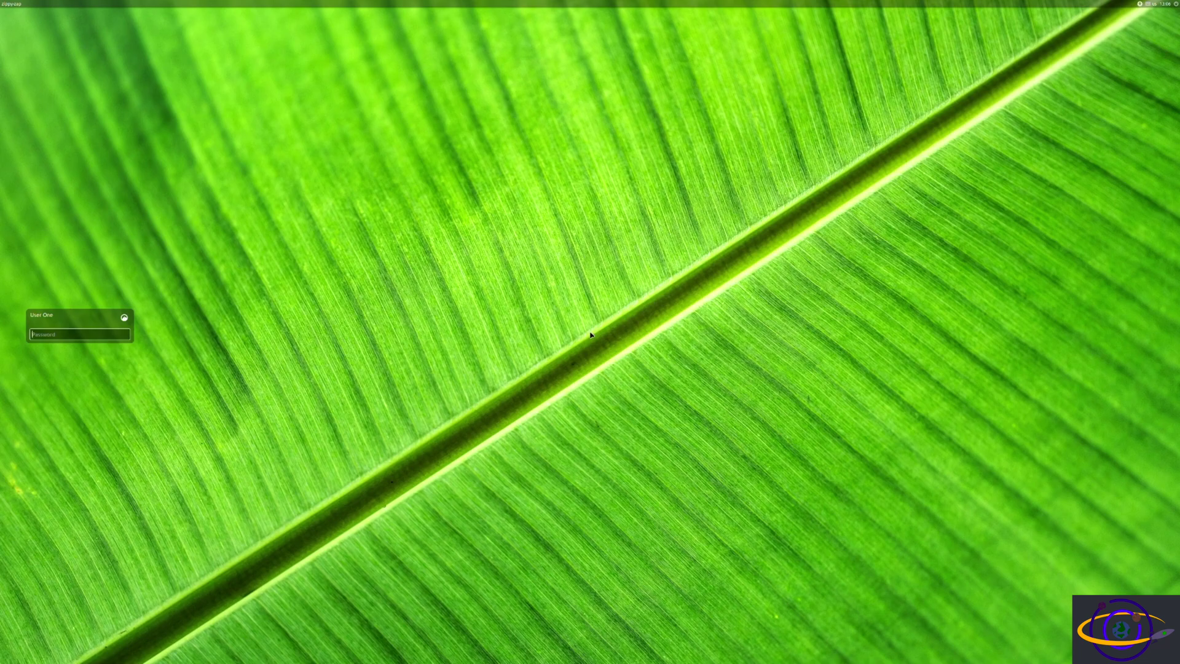
Step: Log back in with the account password and close the Welcome to Linux Mint window
{"action": "type", "text": "p"}
{"action": "key", "text": "Return"}
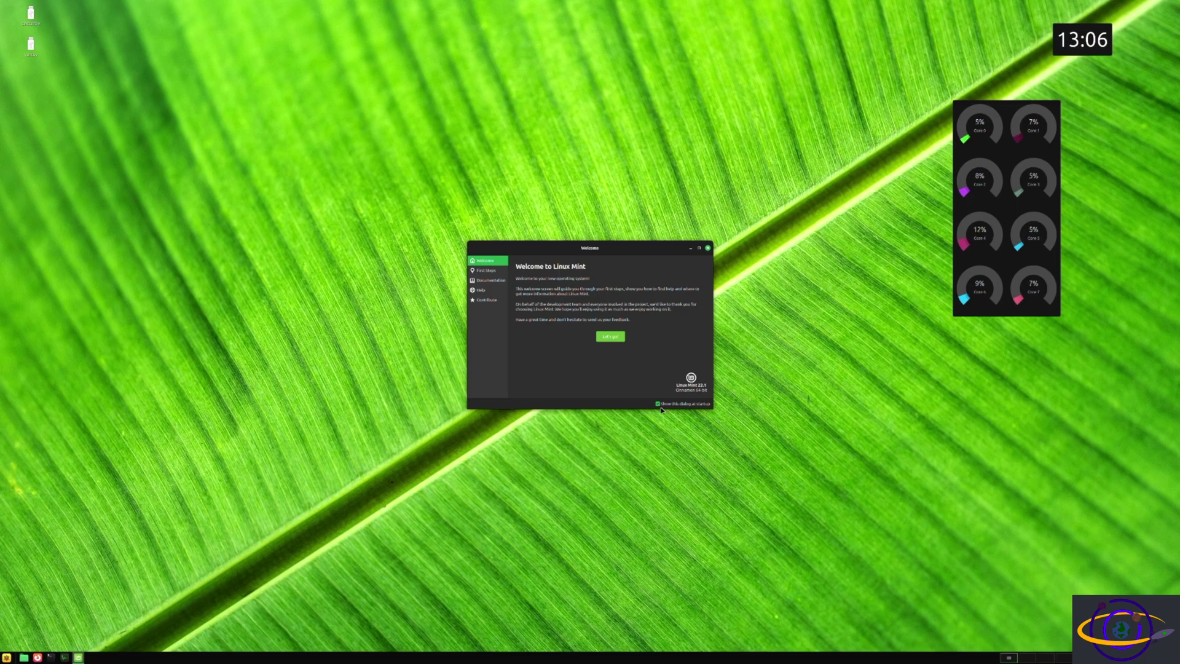
{"action": "left_click", "coordinate": [707, 248]}
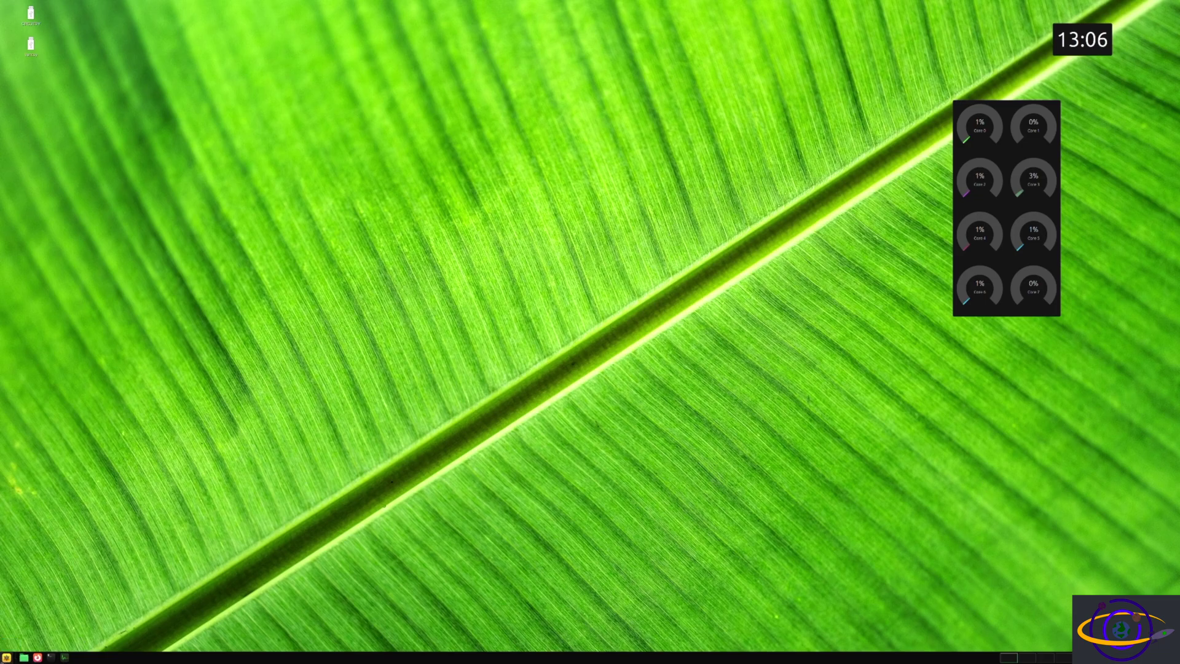
Step: Bring up the Cinnamon application menu
{"action": "key", "text": "super"}
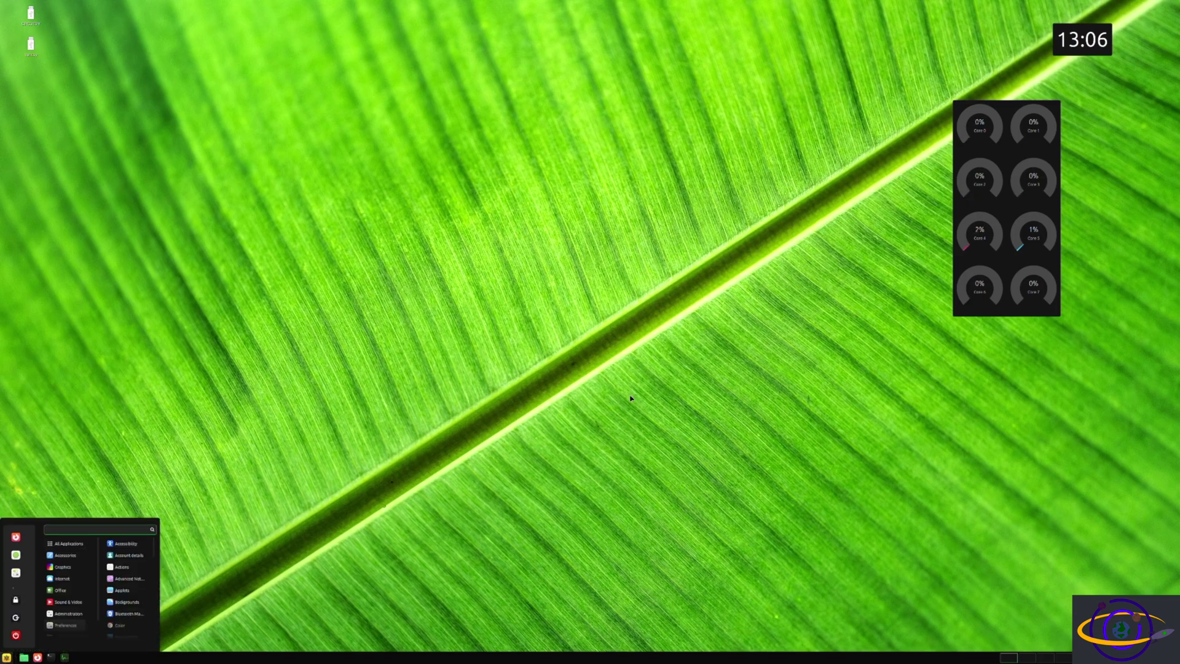
{"action": "key", "text": "Escape"}
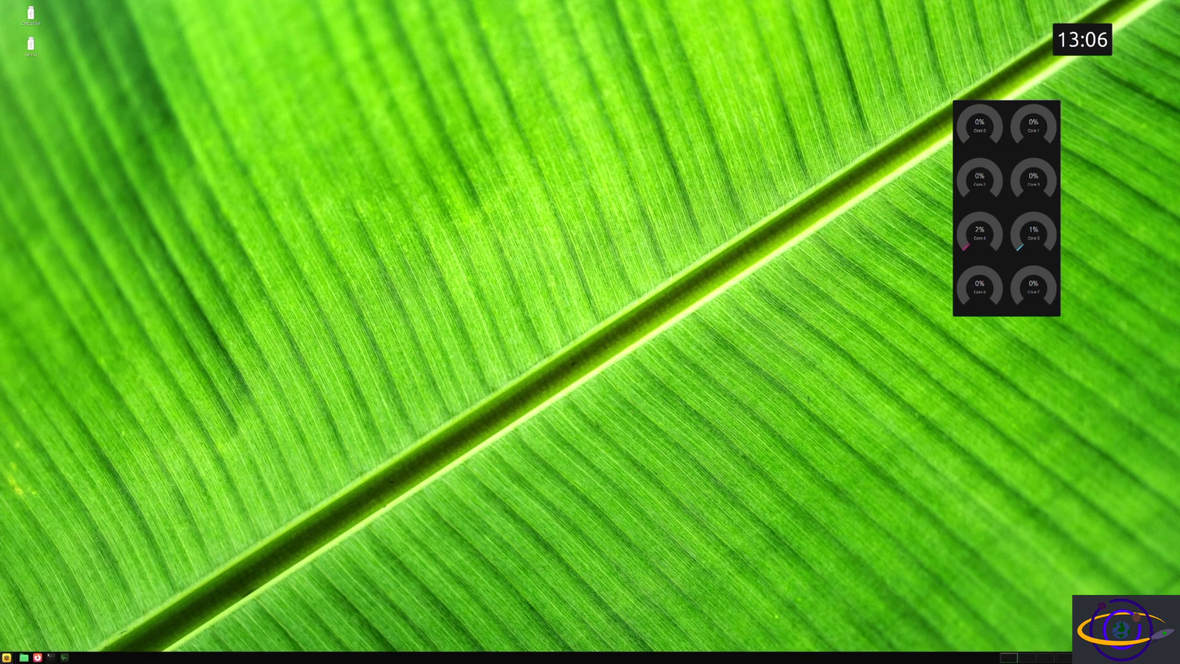
{"action": "left_click", "coordinate": [6, 656]}
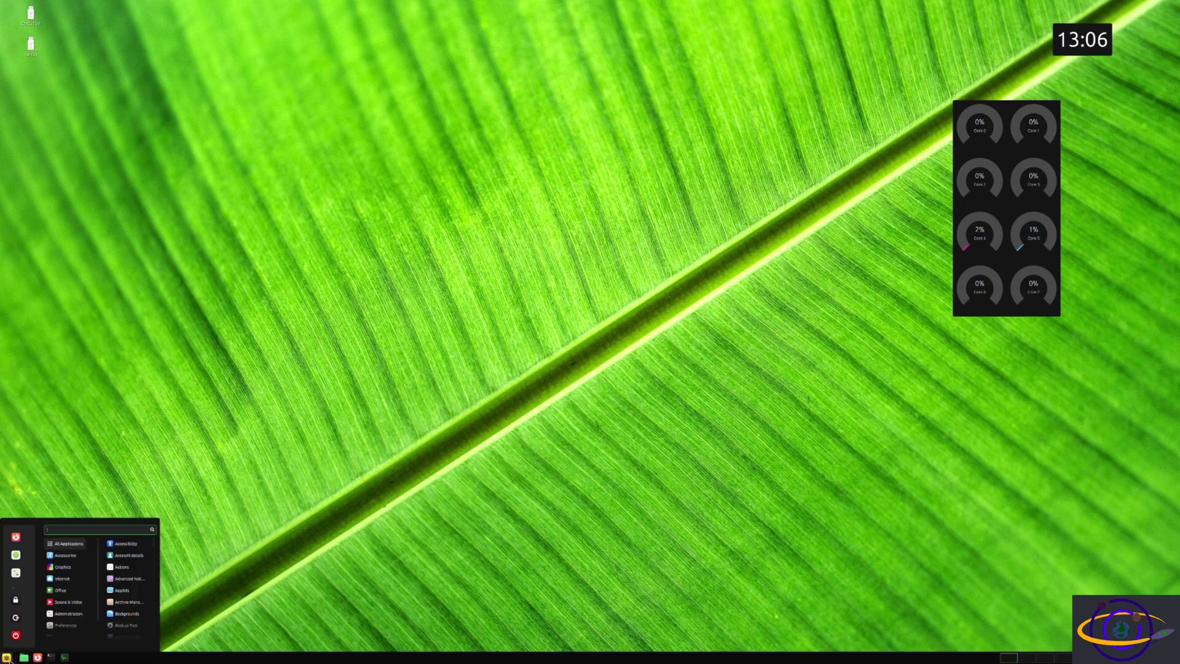
Step: Set the Display interface scale to 200%, keep it, and close System Settings
{"action": "left_click", "coordinate": [17, 575]}
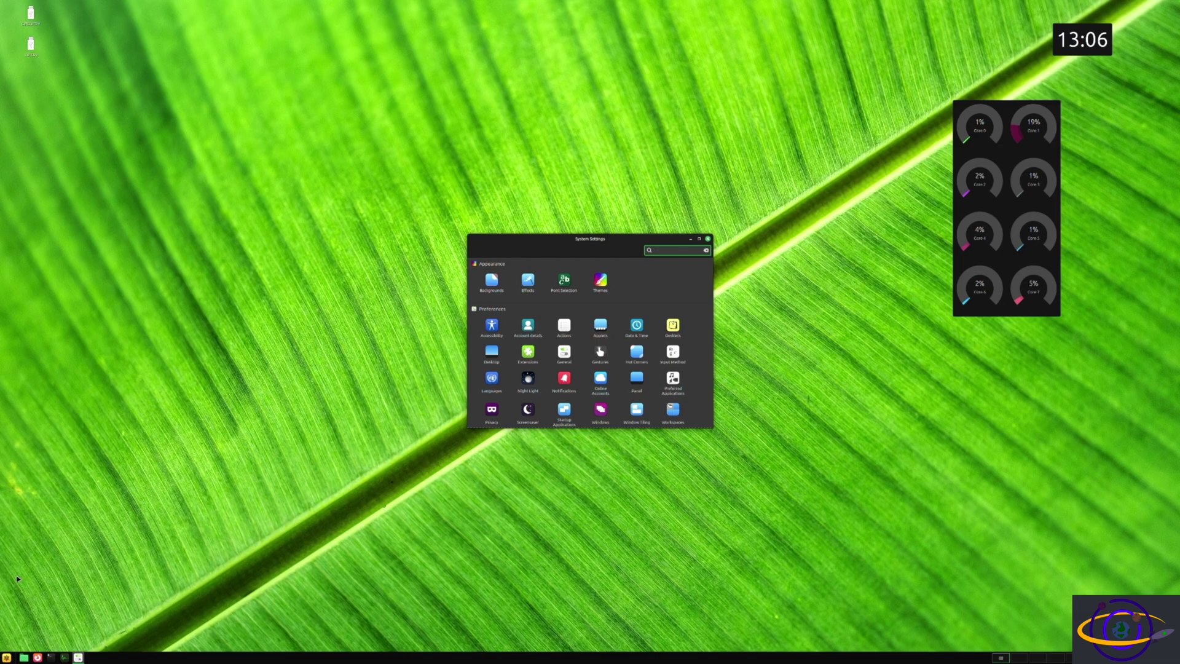
{"action": "type", "text": "dis"}
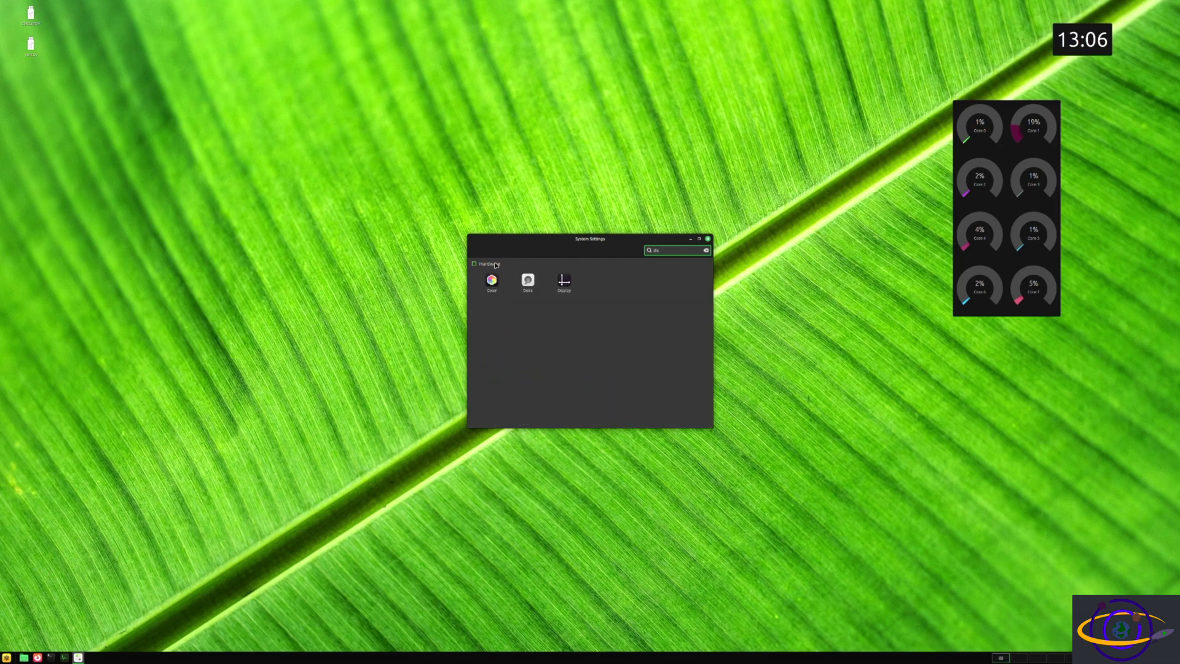
{"action": "left_click", "coordinate": [576, 287]}
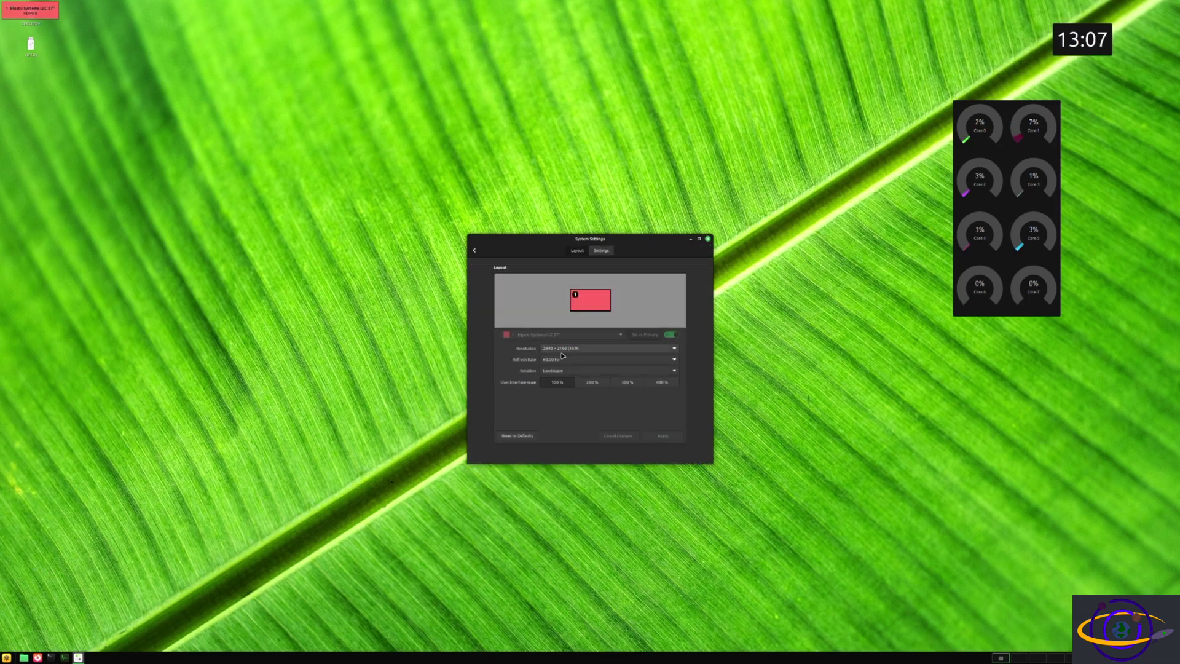
{"action": "left_click", "coordinate": [592, 383]}
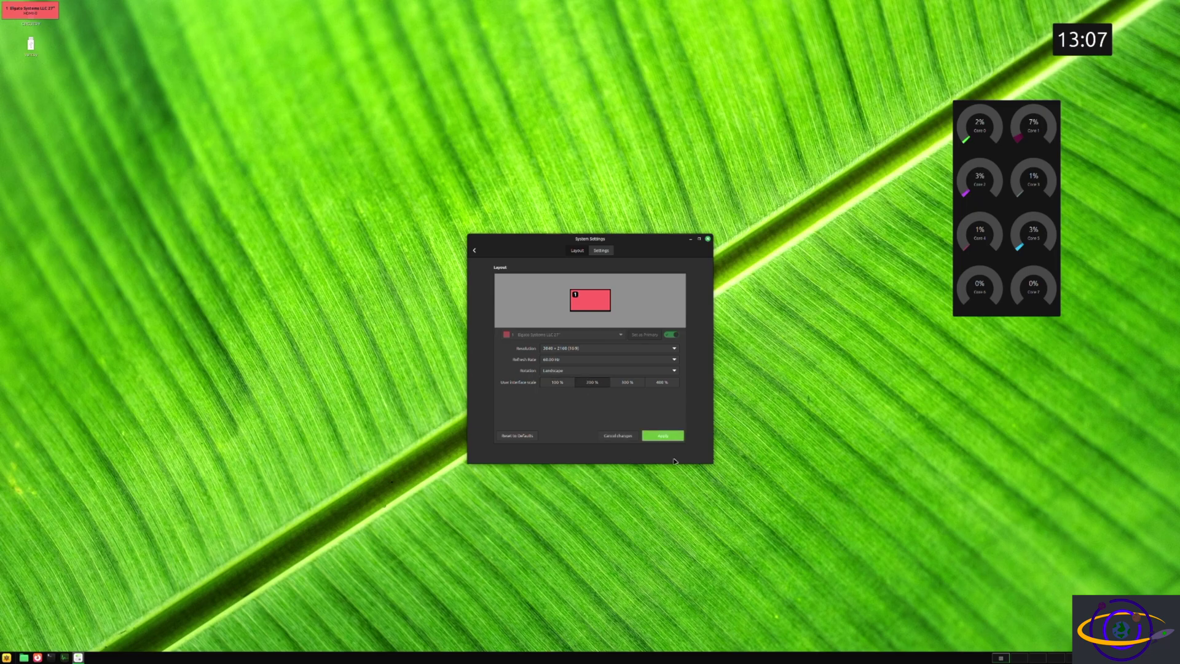
{"action": "left_click", "coordinate": [672, 438]}
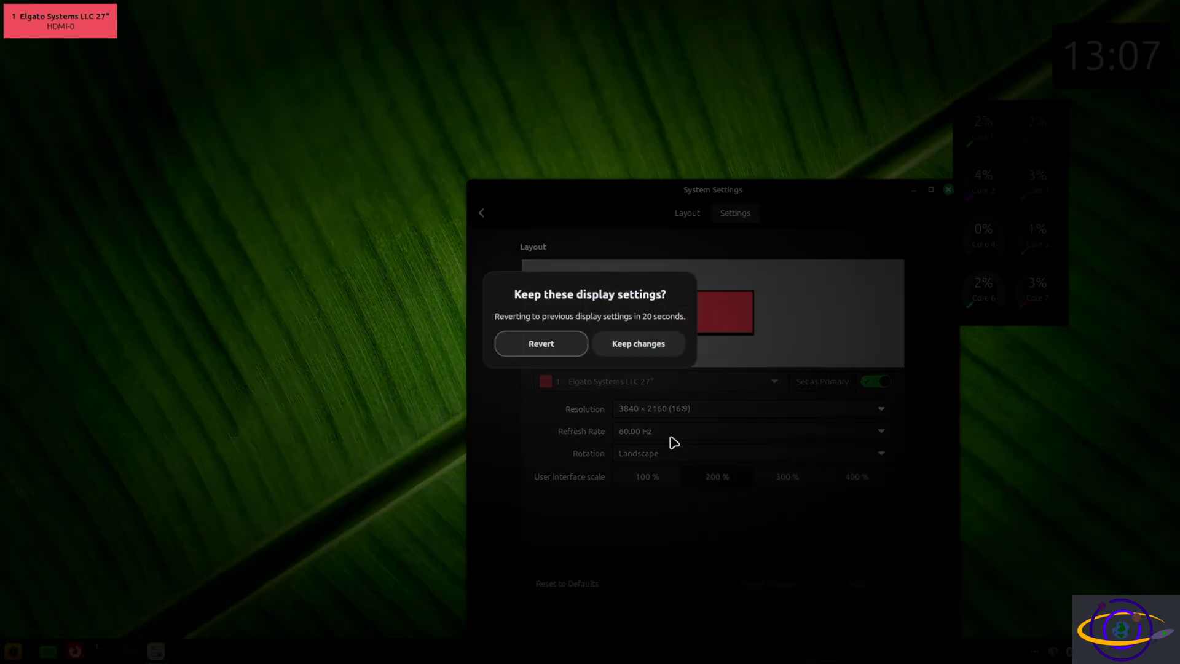
{"action": "left_click", "coordinate": [615, 346]}
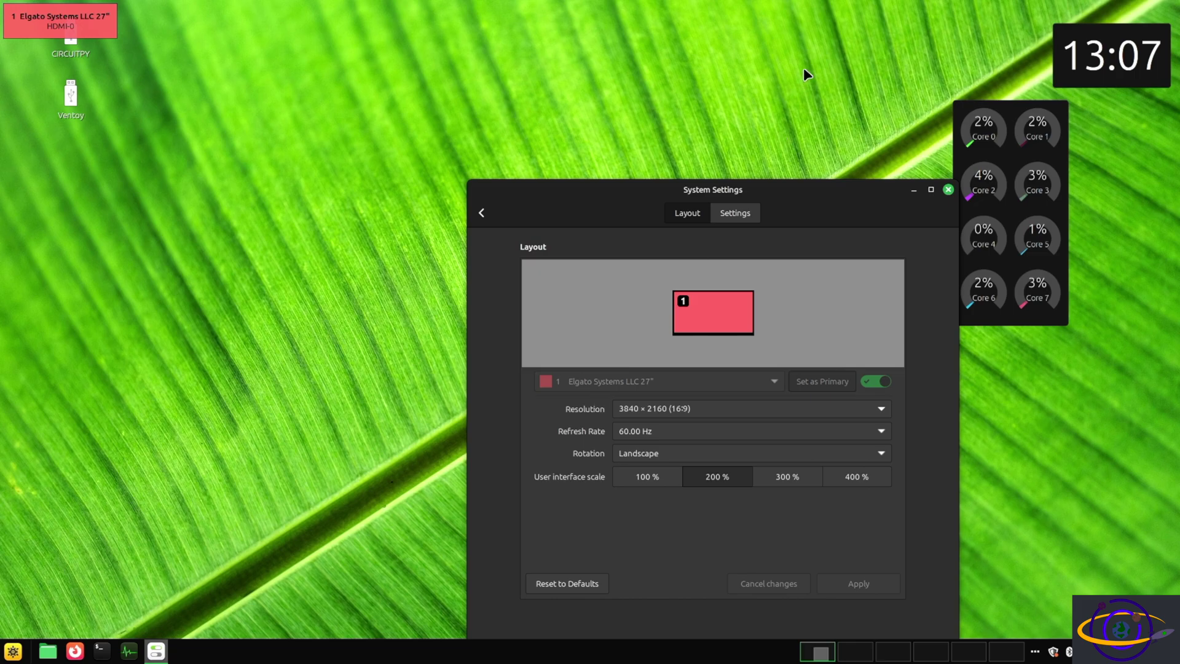
{"action": "left_click_drag", "start_coordinate": [858, 190], "coordinate": [683, 65]}
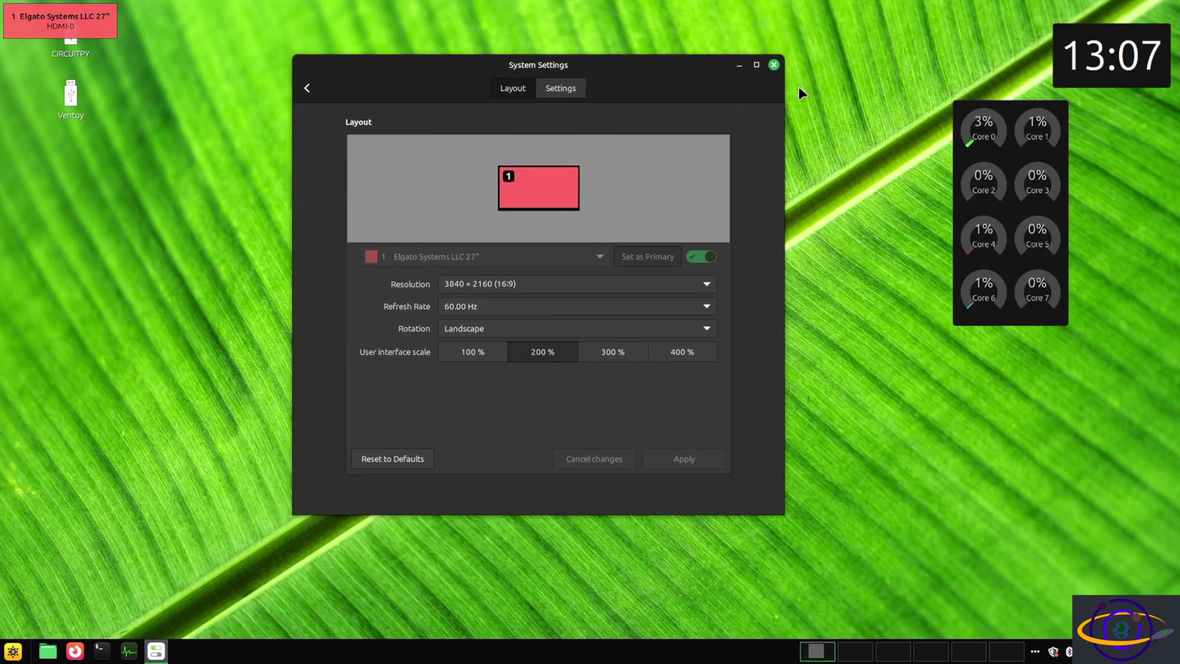
{"action": "left_click", "coordinate": [774, 66]}
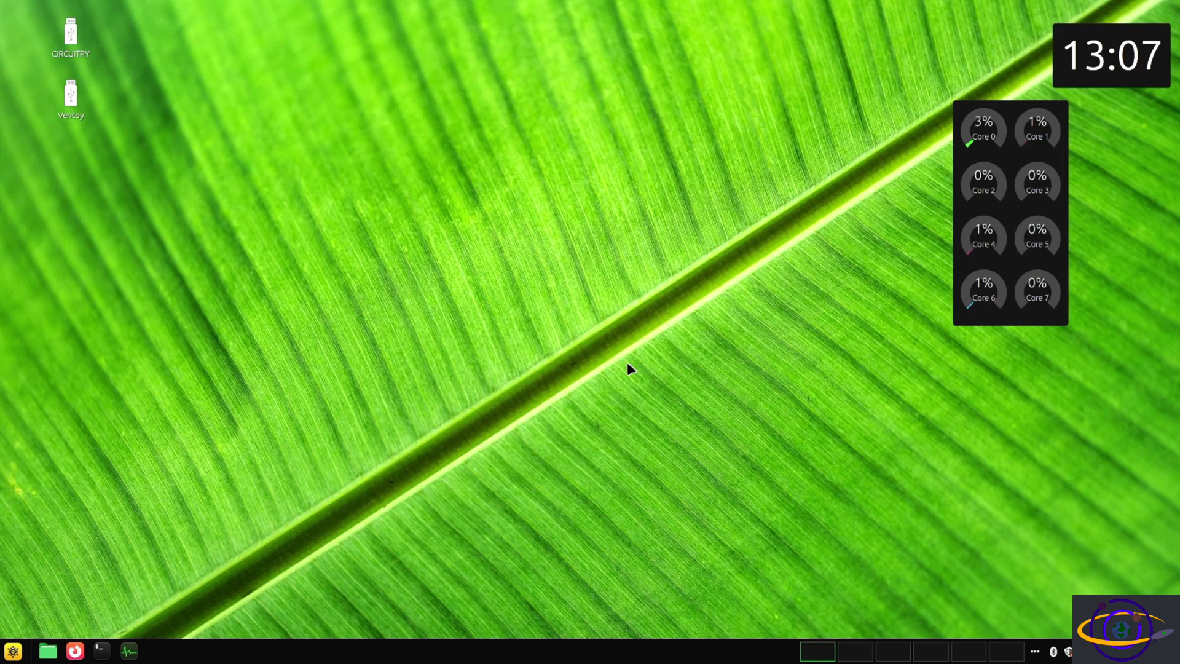
Step: Move the CPU core gauges to the right edge and open the home folder in Files
{"action": "left_click_drag", "start_coordinate": [1016, 116], "coordinate": [1115, 159]}
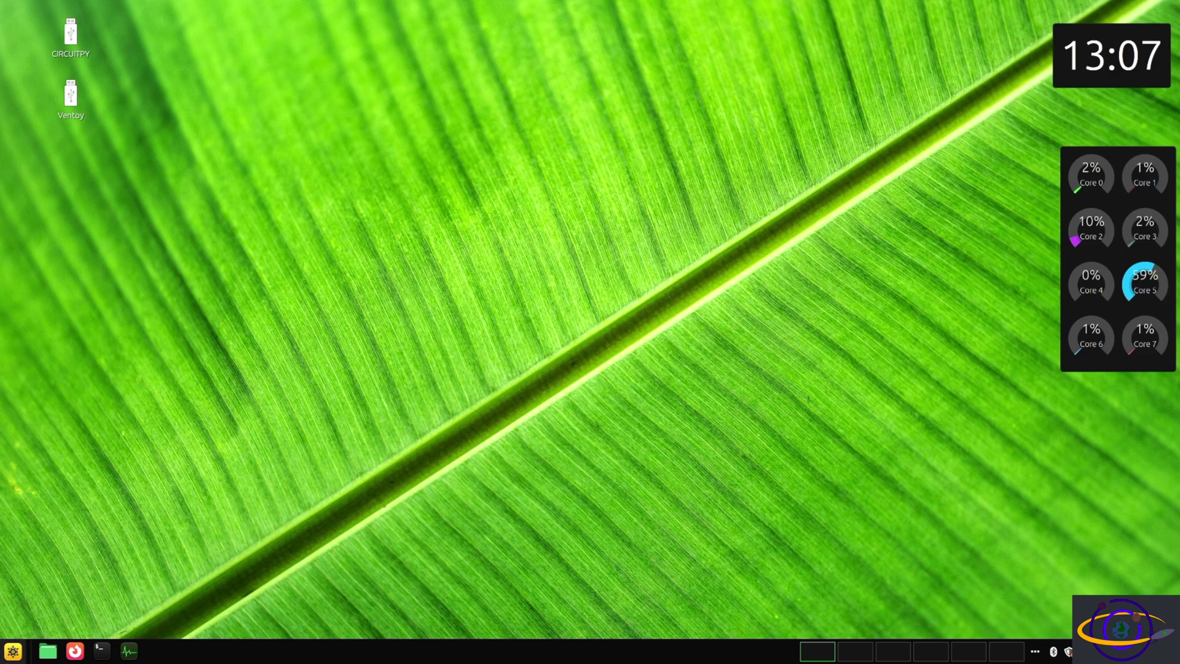
{"action": "left_click", "coordinate": [13, 652]}
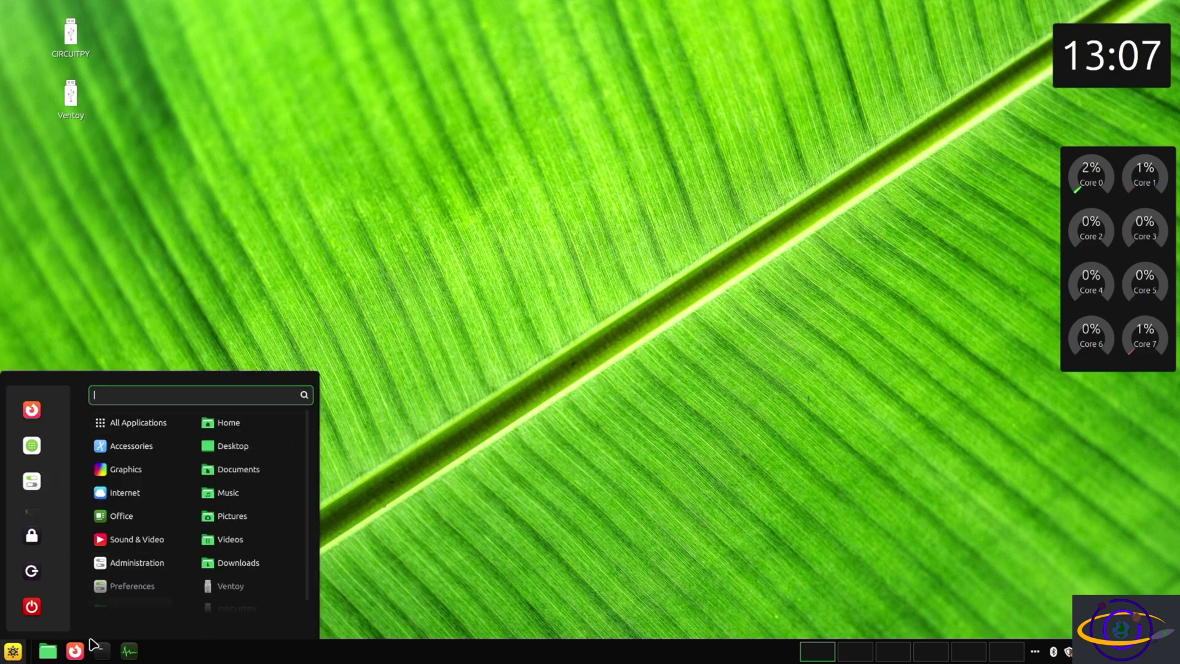
{"action": "left_click", "coordinate": [41, 656]}
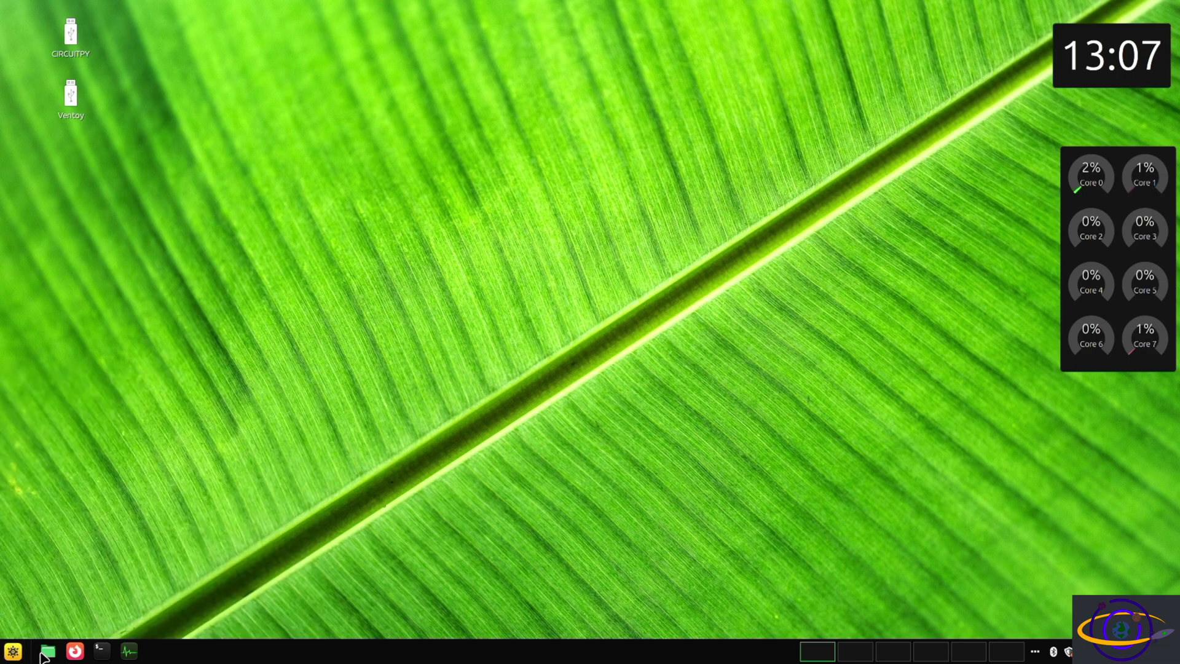
{"action": "left_click", "coordinate": [43, 655]}
Step: Launch Driver Manager via a 'drive' menu search to confirm nvidia-driver-570 is in use
{"action": "left_click", "coordinate": [12, 650]}
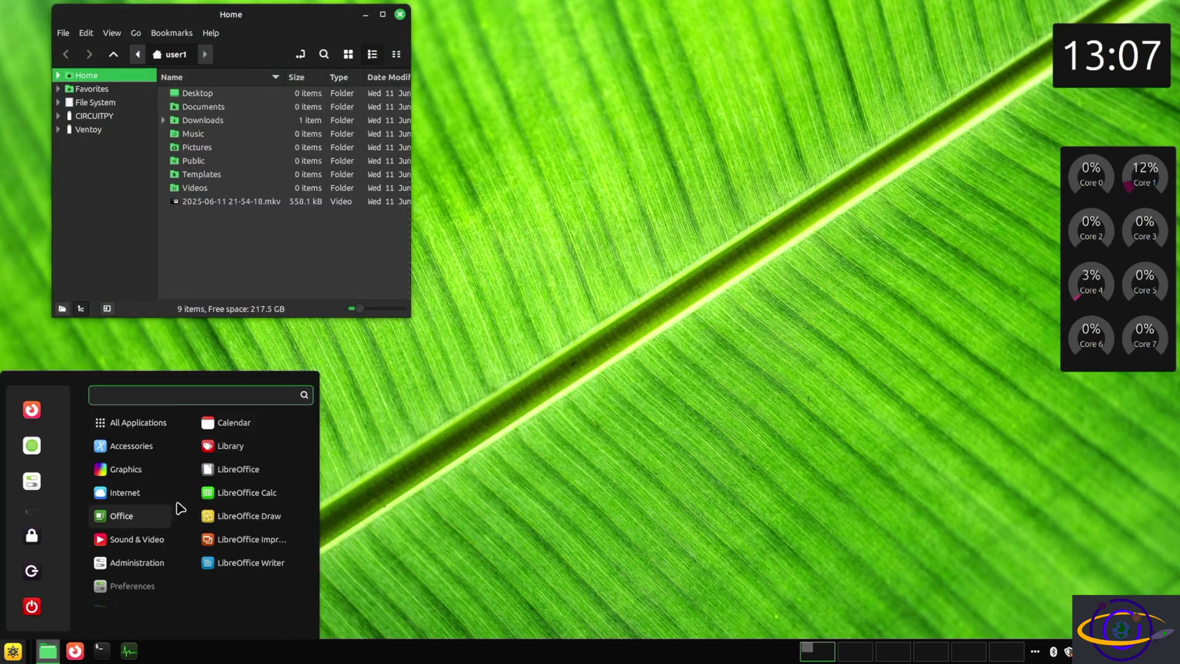
{"action": "type", "text": "driver"}
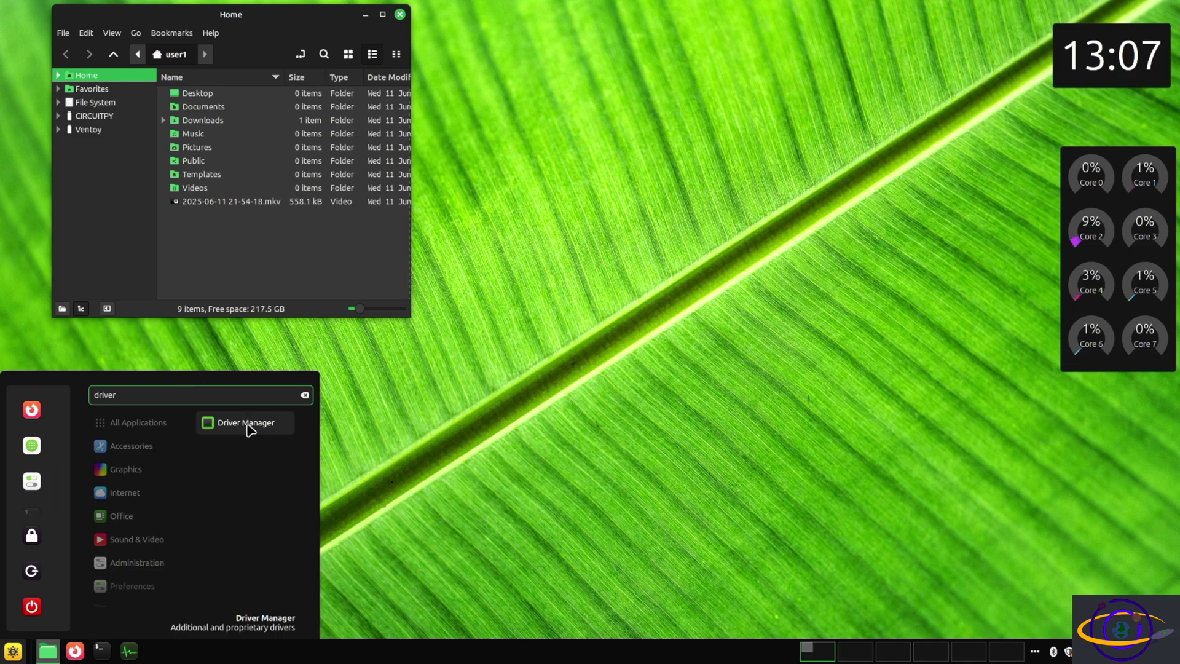
{"action": "left_click", "coordinate": [246, 424]}
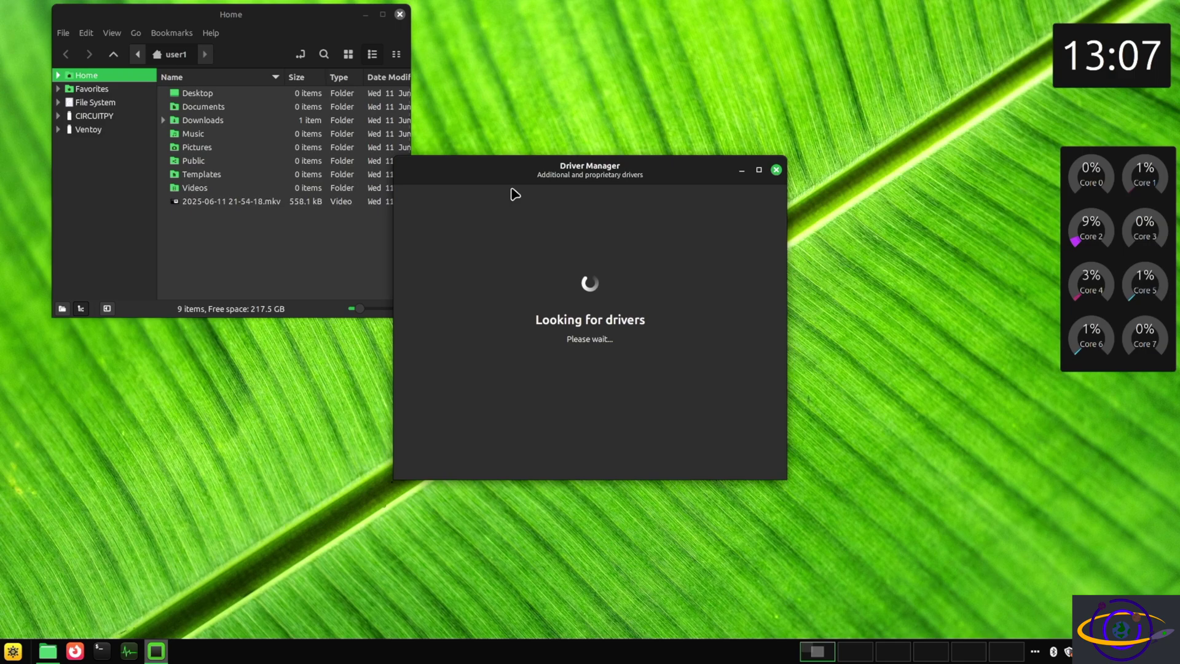
{"action": "left_click_drag", "start_coordinate": [525, 174], "coordinate": [452, 176]}
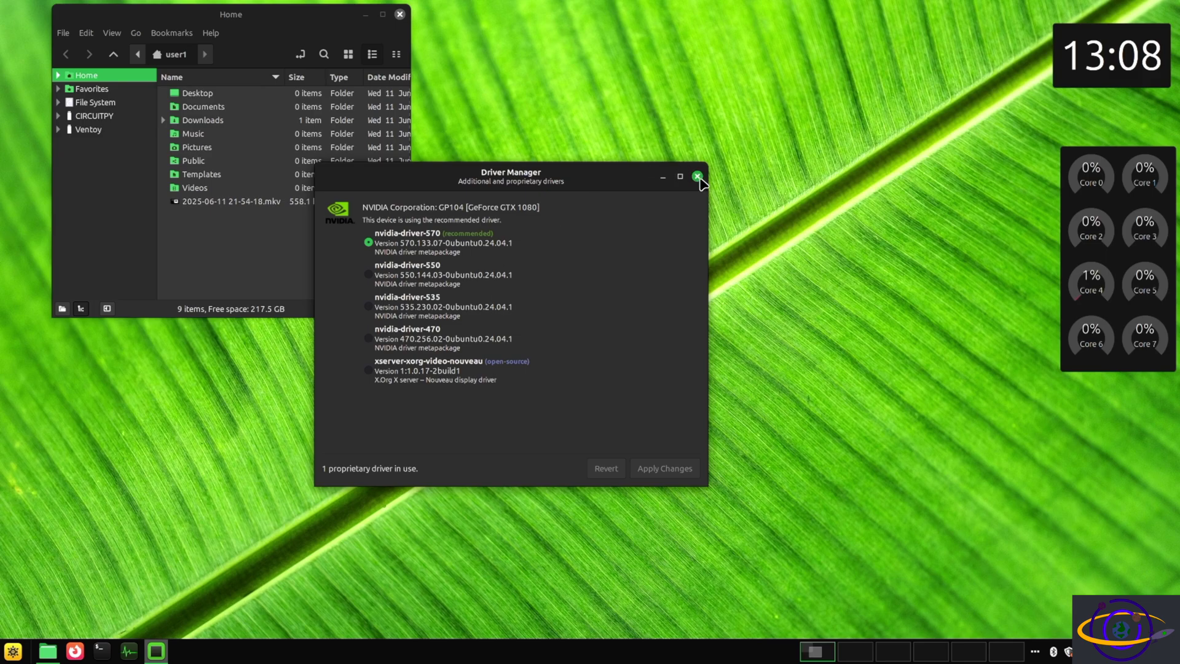
{"action": "left_click", "coordinate": [698, 177]}
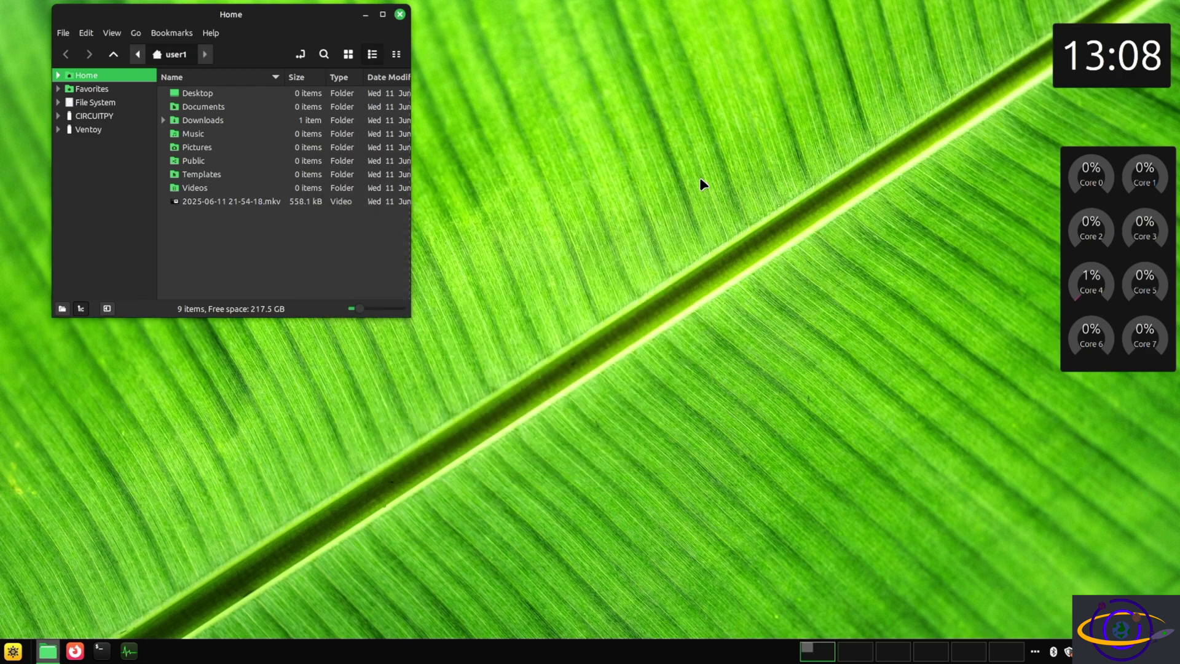